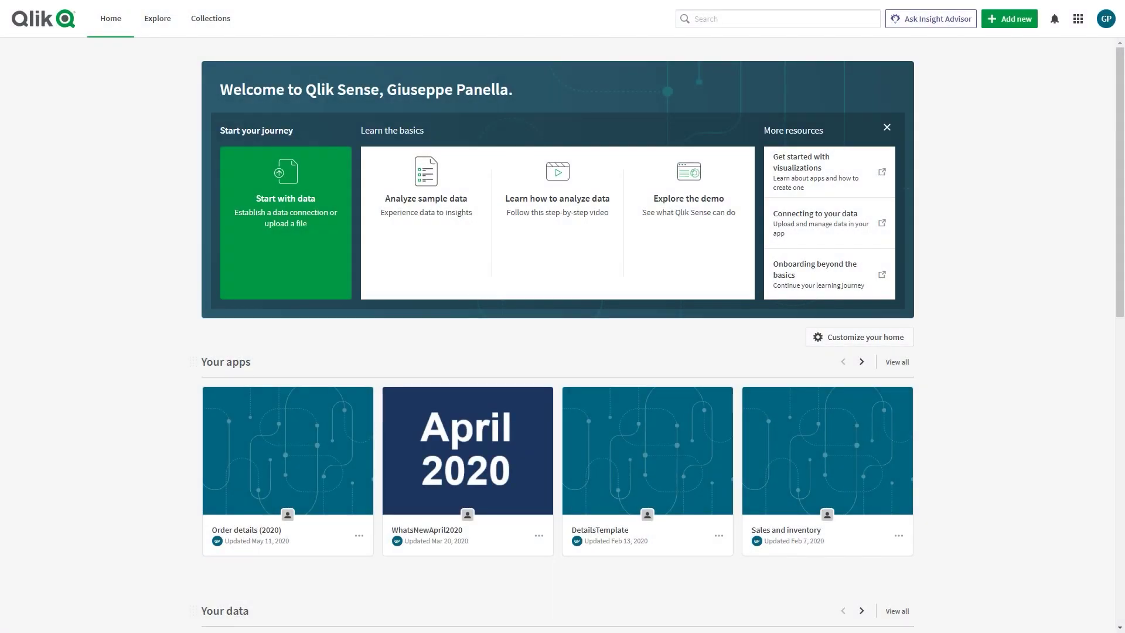
{"action": "scroll", "coordinate": [1123, 371], "scroll_direction": "down", "scroll_amount": 5}
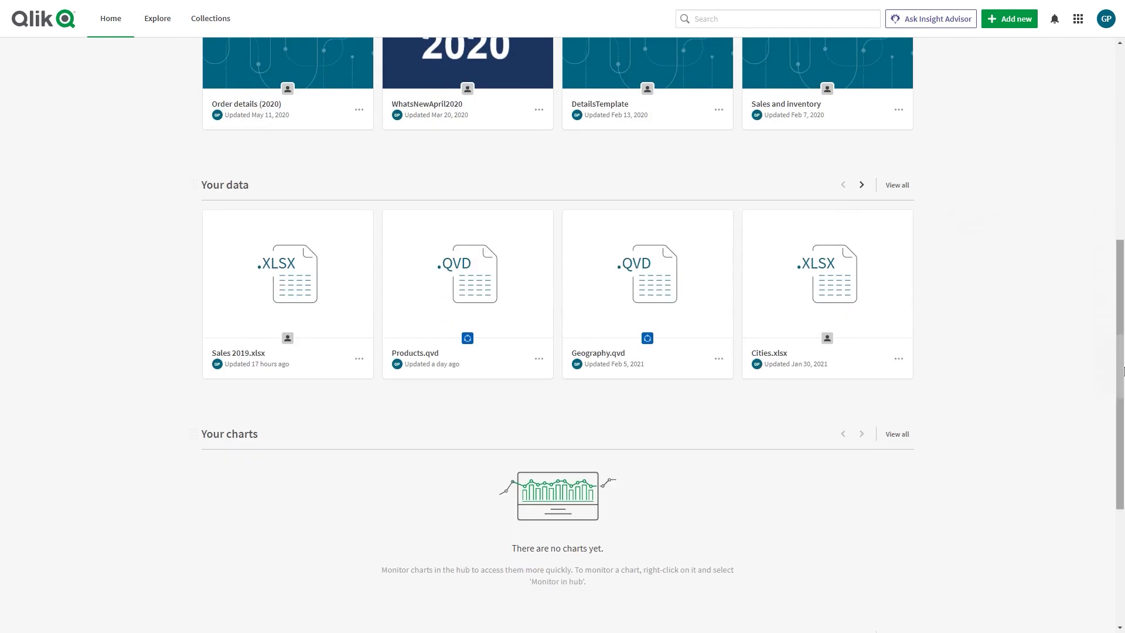
{"action": "mouse_move", "coordinate": [827, 281]}
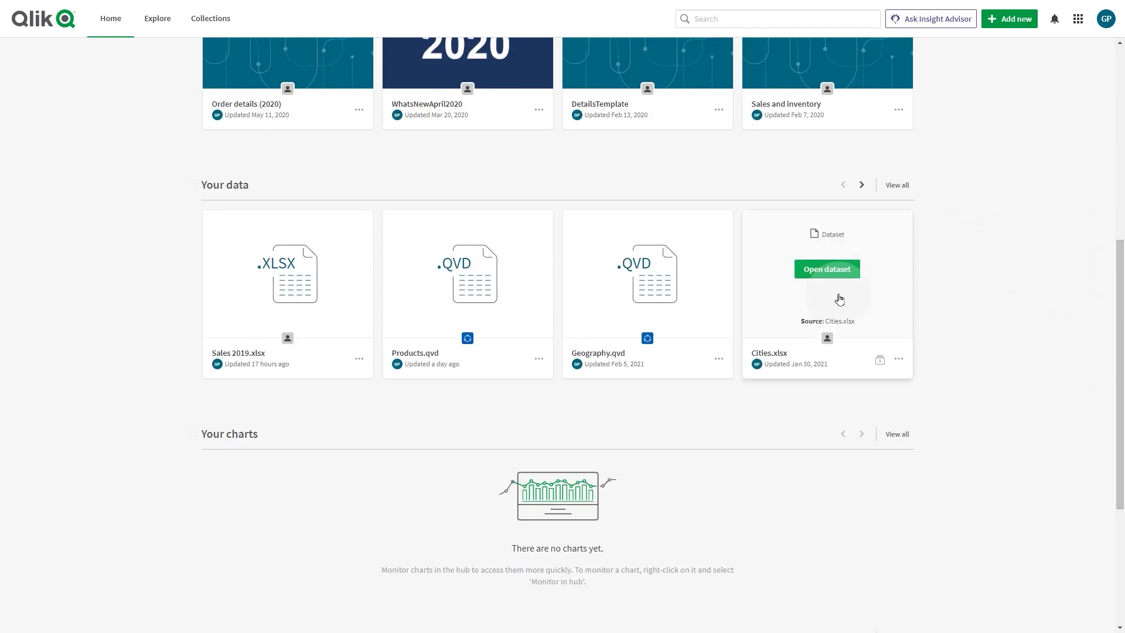
Open the actions menu on the Cities.xlsx dataset card under Your data.
{"action": "left_click", "coordinate": [901, 360]}
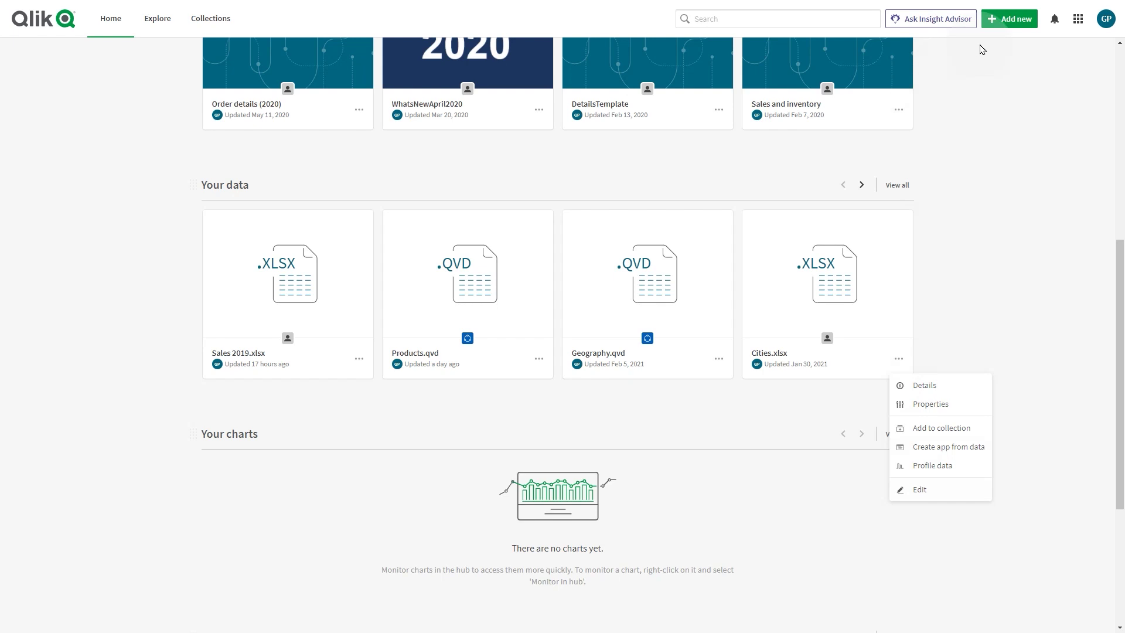
Upload the Excel file Sales.xlsx as a new data file from the Add new menu.
{"action": "left_click", "coordinate": [998, 22]}
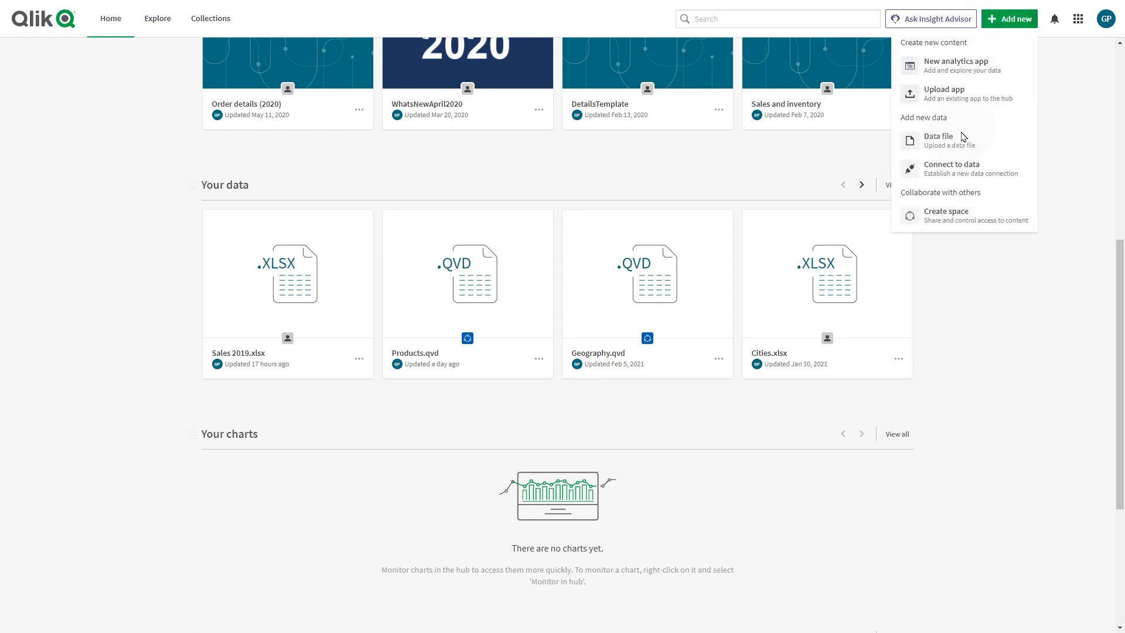
{"action": "left_click", "coordinate": [965, 141]}
{"action": "mouse_move", "coordinate": [206, 156]}
{"action": "left_mouse_down"}
{"action": "mouse_move", "coordinate": [341, 149]}
{"action": "mouse_move", "coordinate": [510, 211]}
{"action": "left_mouse_up"}
{"action": "left_click", "coordinate": [678, 273]}
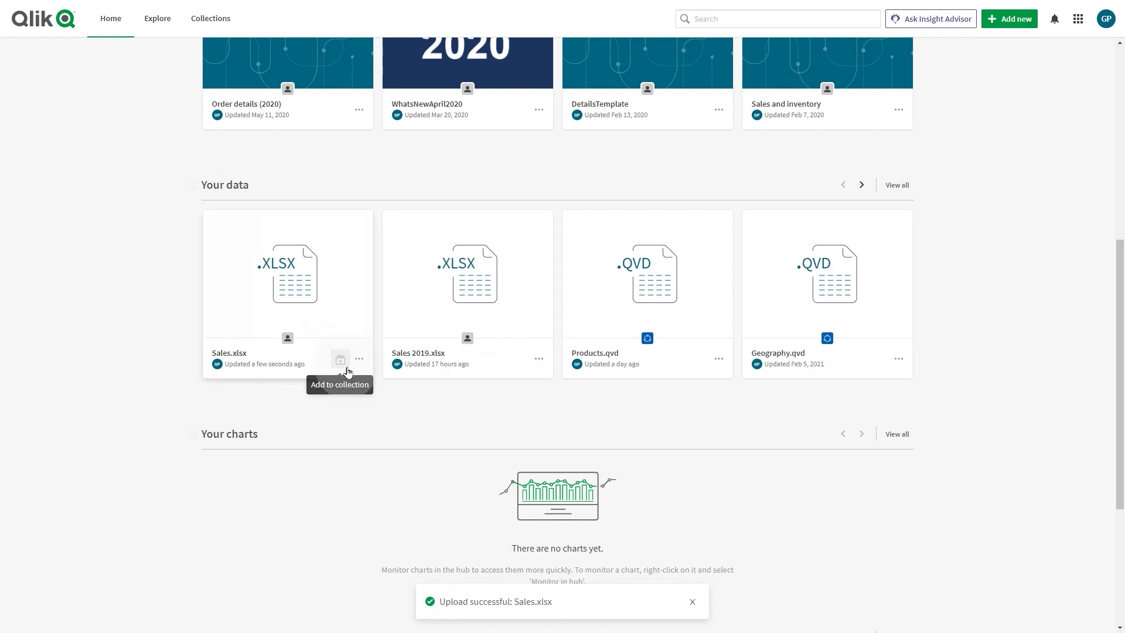
Create a collection named Sales Data containing Sales.xlsx.
{"action": "left_click", "coordinate": [340, 361]}
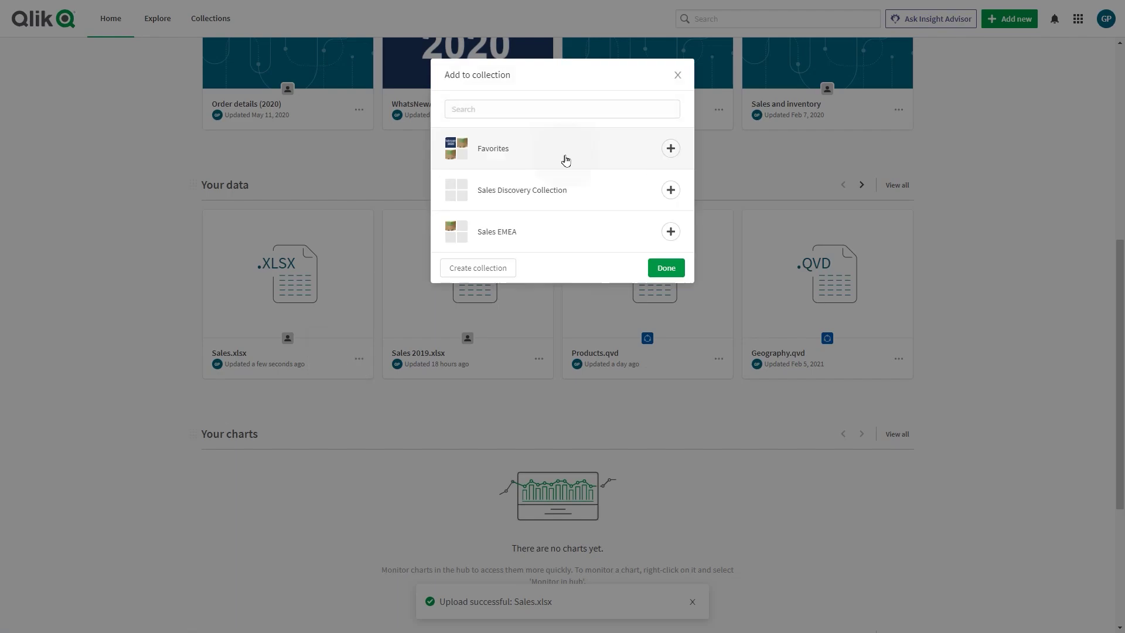
{"action": "left_click", "coordinate": [499, 268]}
{"action": "type", "text": "Sales Dat"}
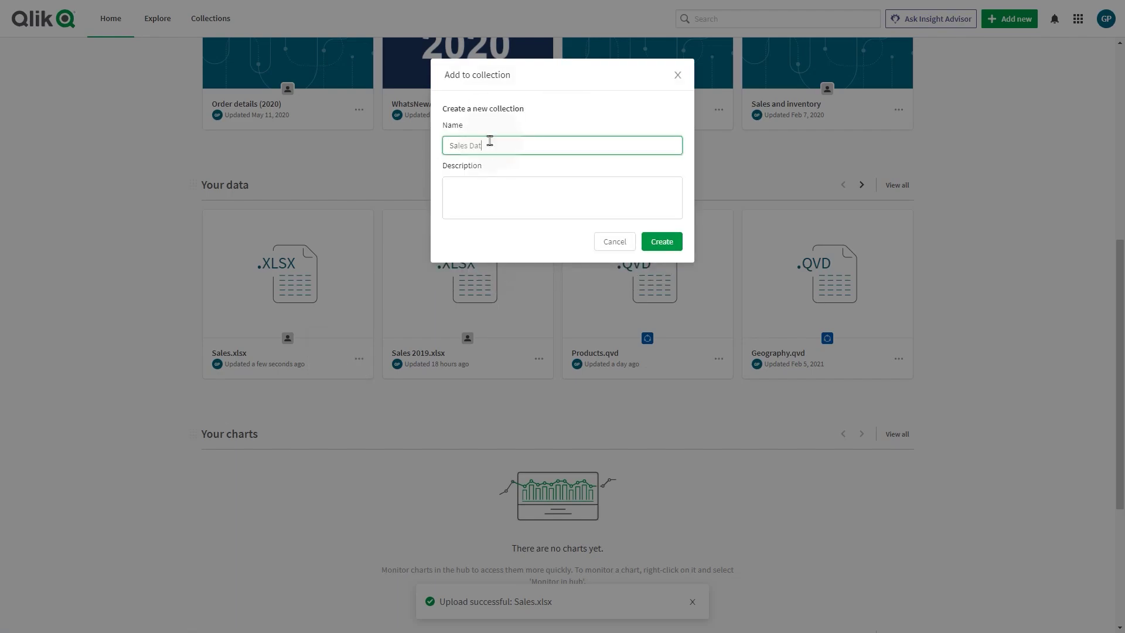
{"action": "type", "text": "a"}
{"action": "left_click", "coordinate": [662, 244]}
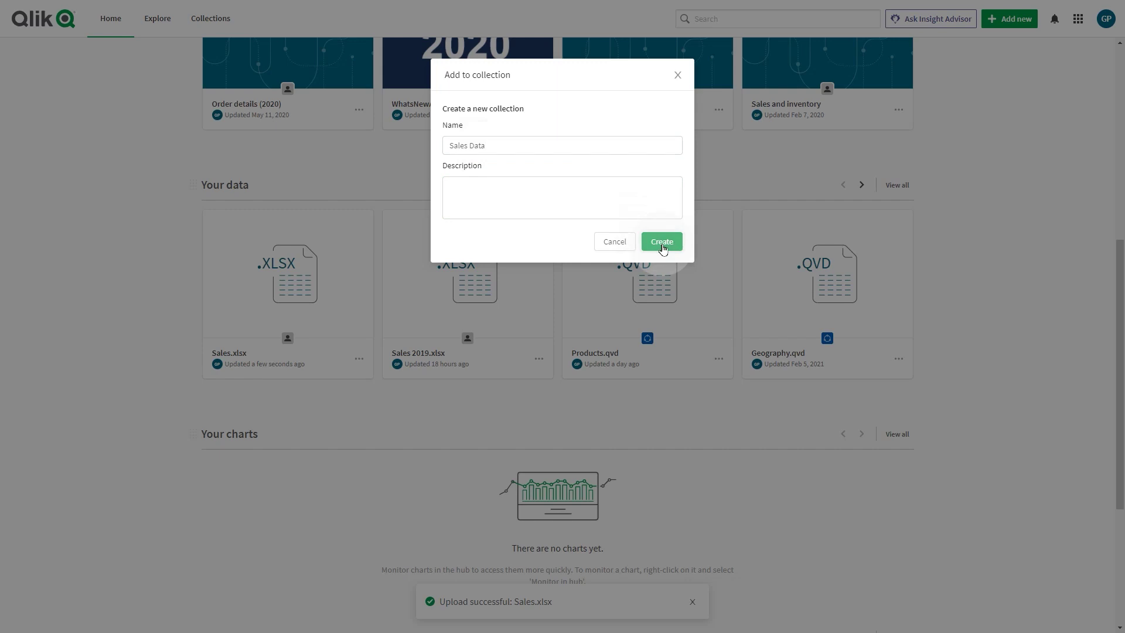
{"action": "left_click", "coordinate": [669, 354]}
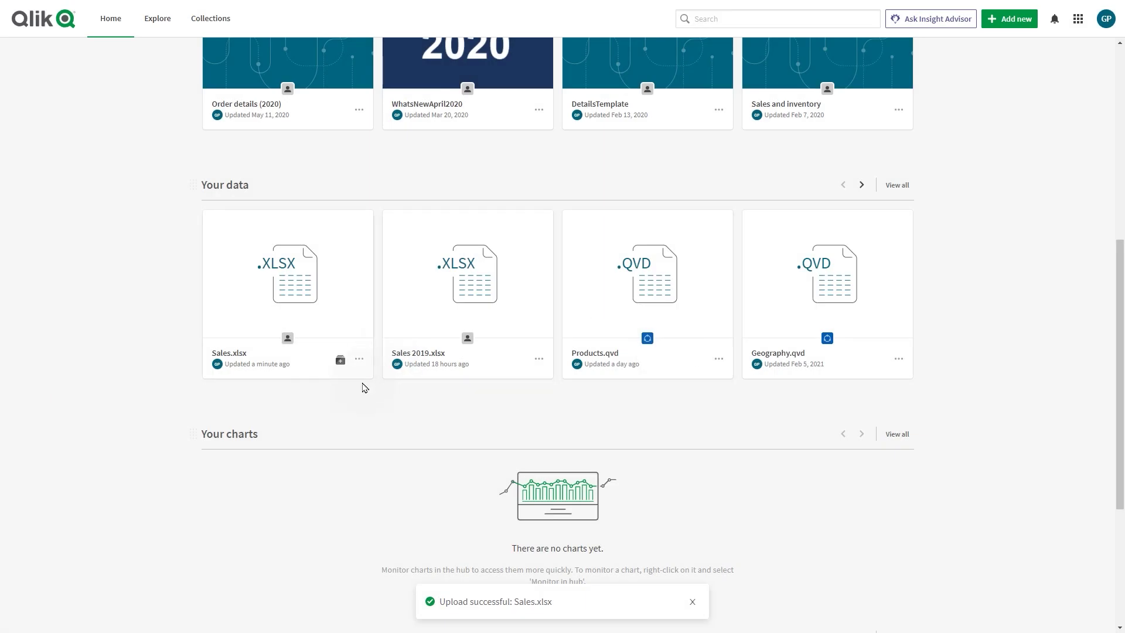
Edit Sales.xlsx and save it with the tags sales, Salesmargin and xlsx.
{"action": "left_click", "coordinate": [358, 358]}
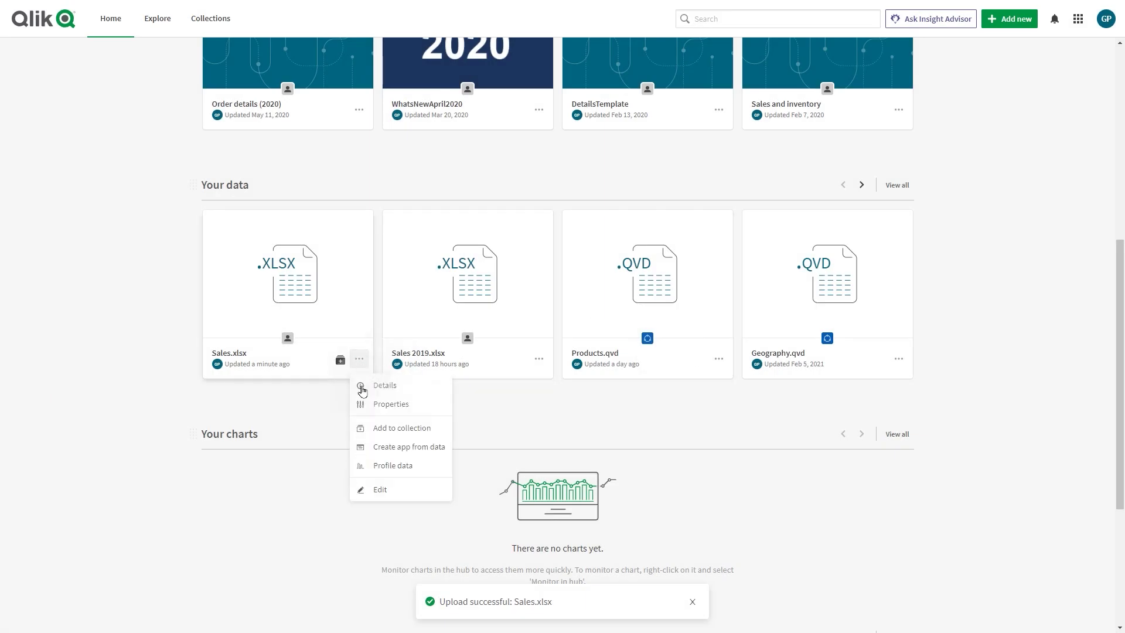
{"action": "left_click", "coordinate": [379, 487]}
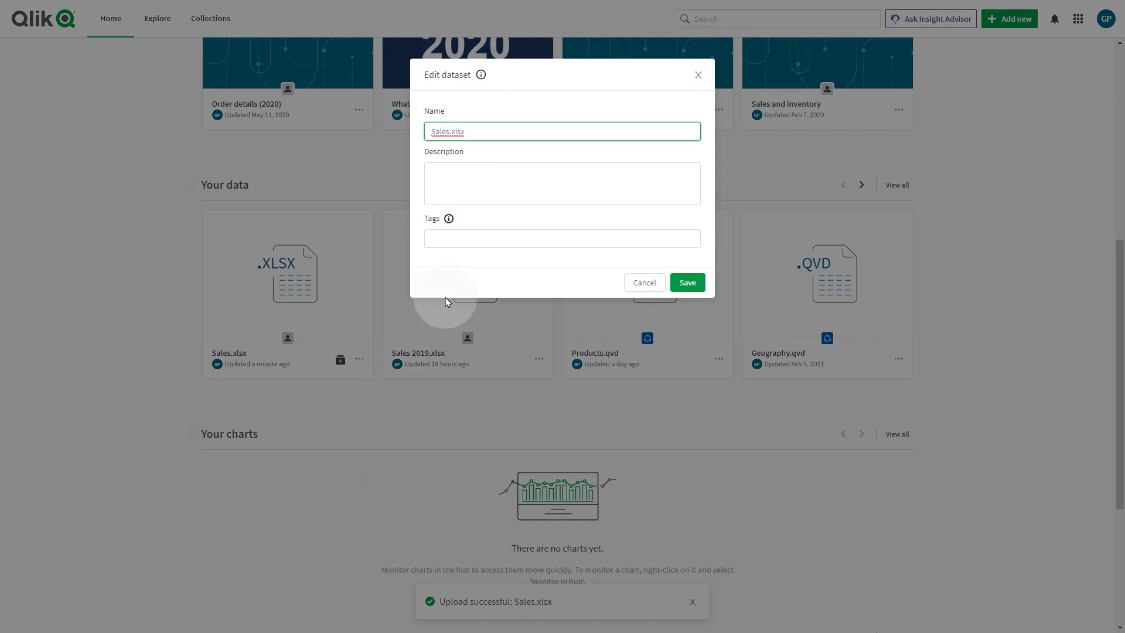
{"action": "left_click", "coordinate": [492, 239]}
{"action": "type", "text": "Sales"}
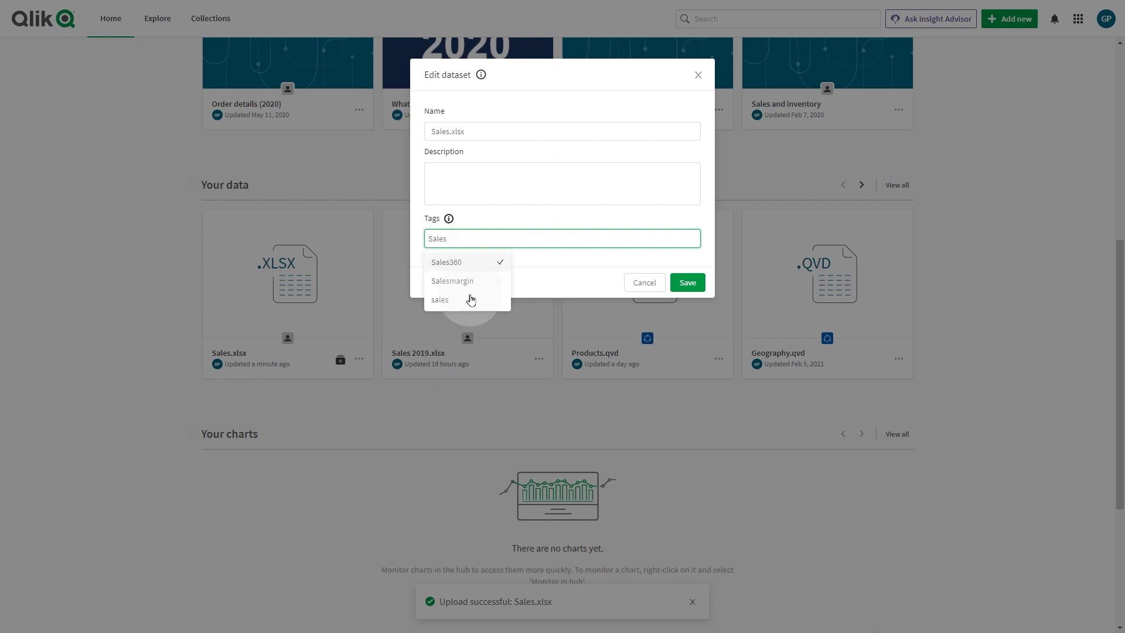
{"action": "left_click", "coordinate": [467, 299]}
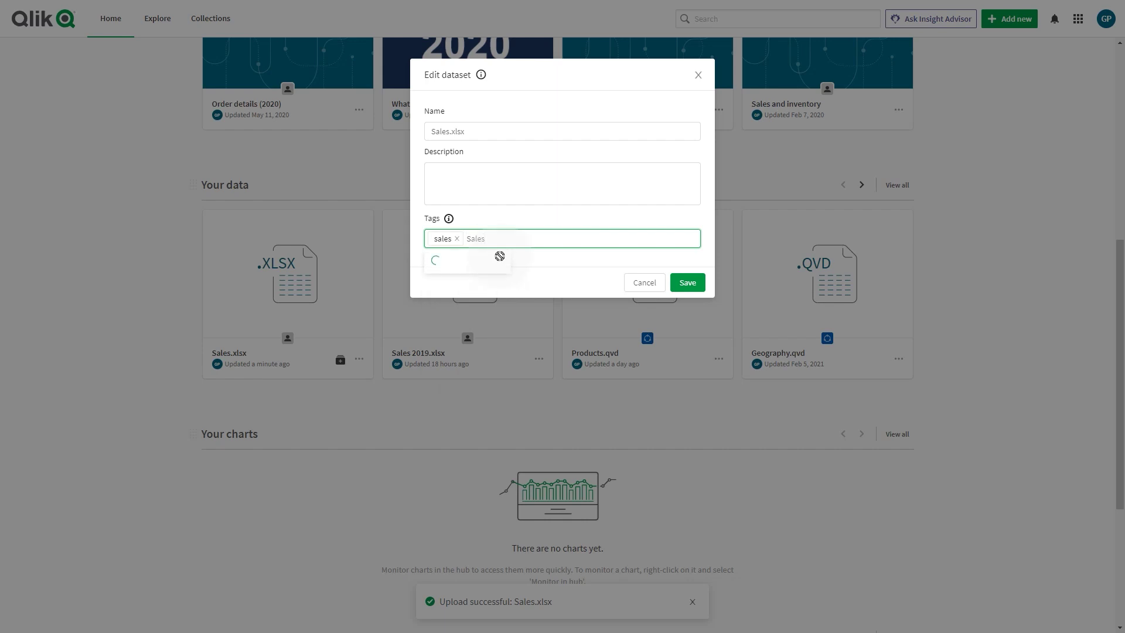
{"action": "left_click", "coordinate": [485, 282]}
{"action": "type", "text": "margin x"}
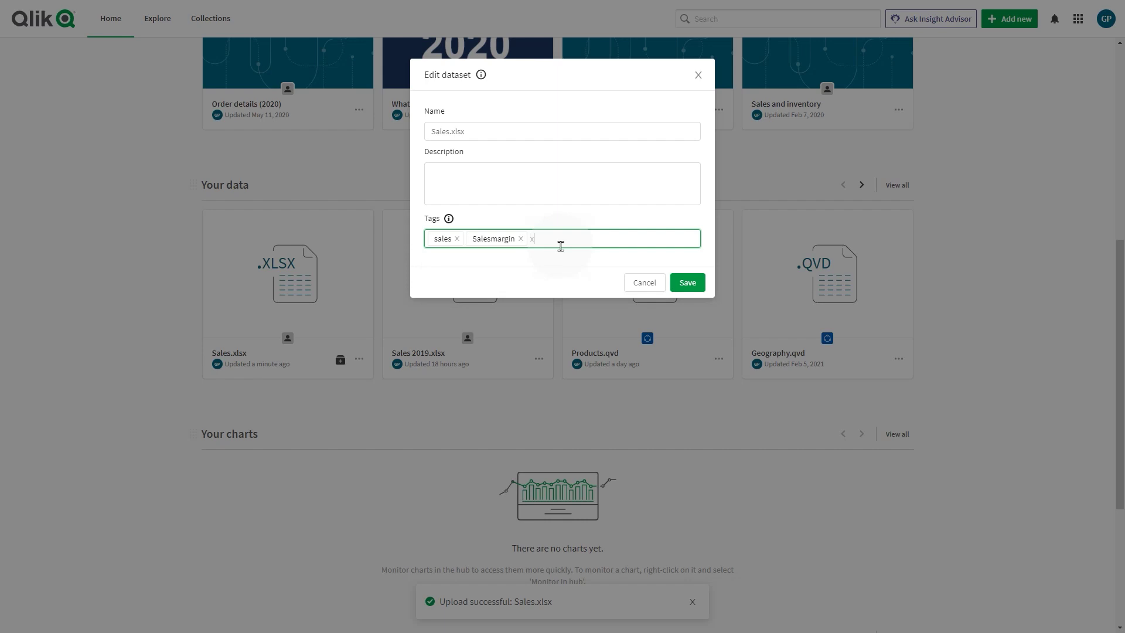
{"action": "type", "text": "lsx"}
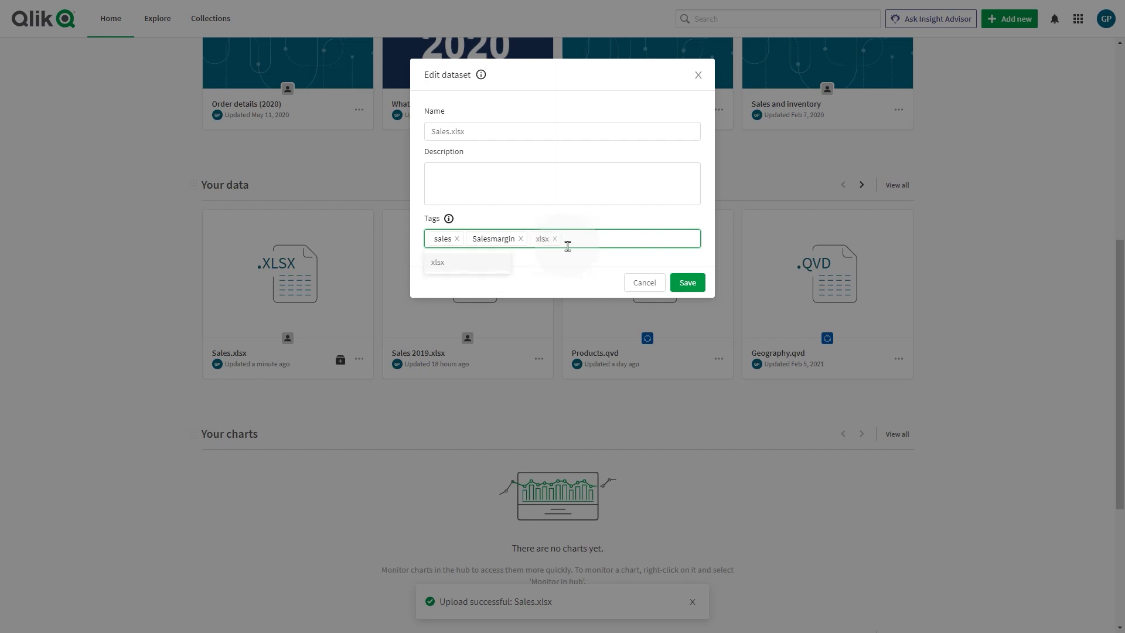
{"action": "left_click", "coordinate": [687, 282]}
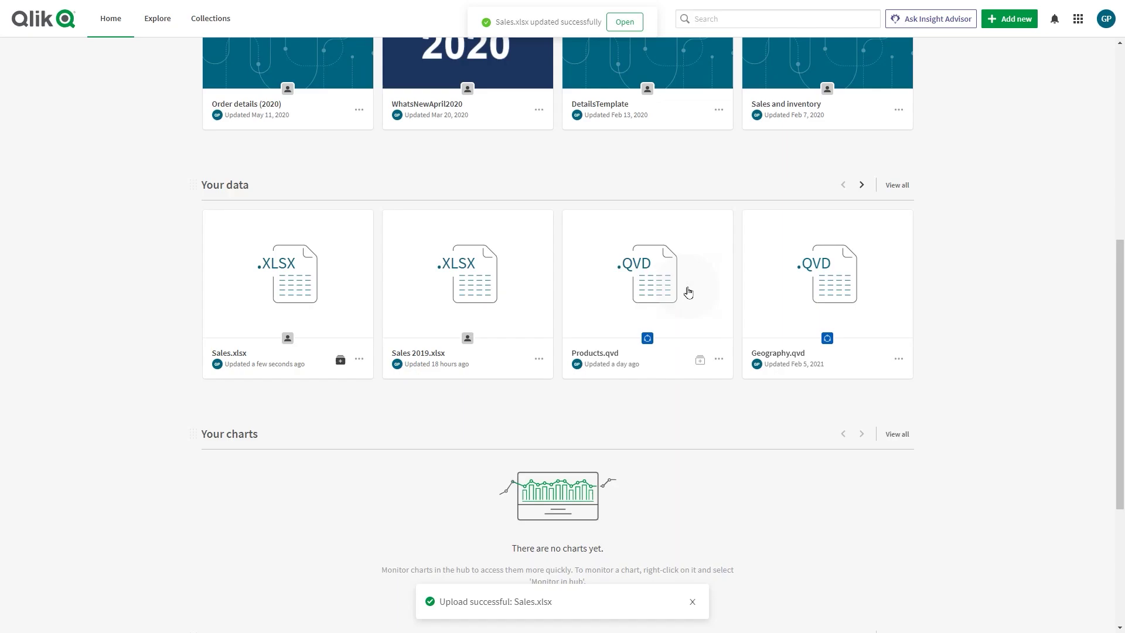
{"action": "mouse_move", "coordinate": [648, 281]}
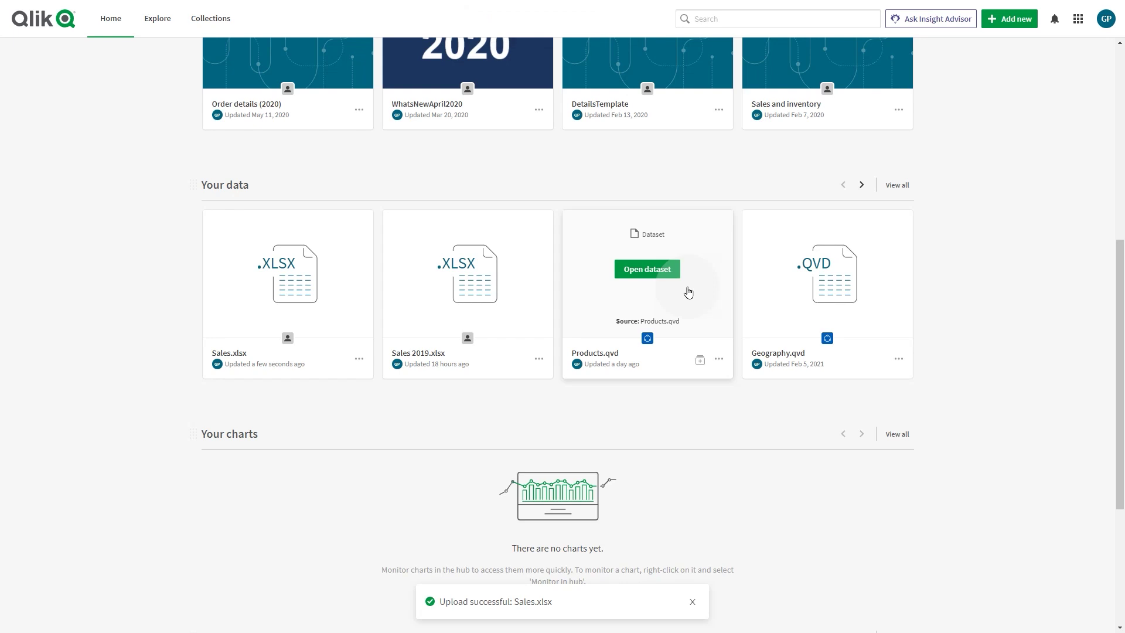
Open the Sales.xlsx dataset page and view its empty Properties section.
{"action": "left_click", "coordinate": [297, 268]}
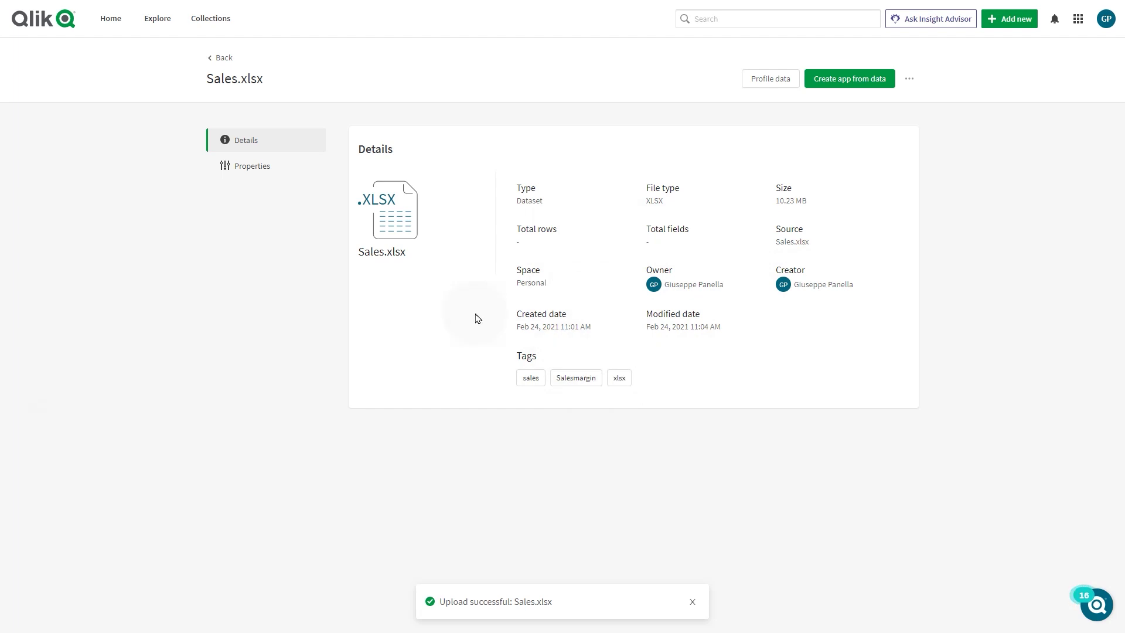
{"action": "left_click", "coordinate": [257, 171]}
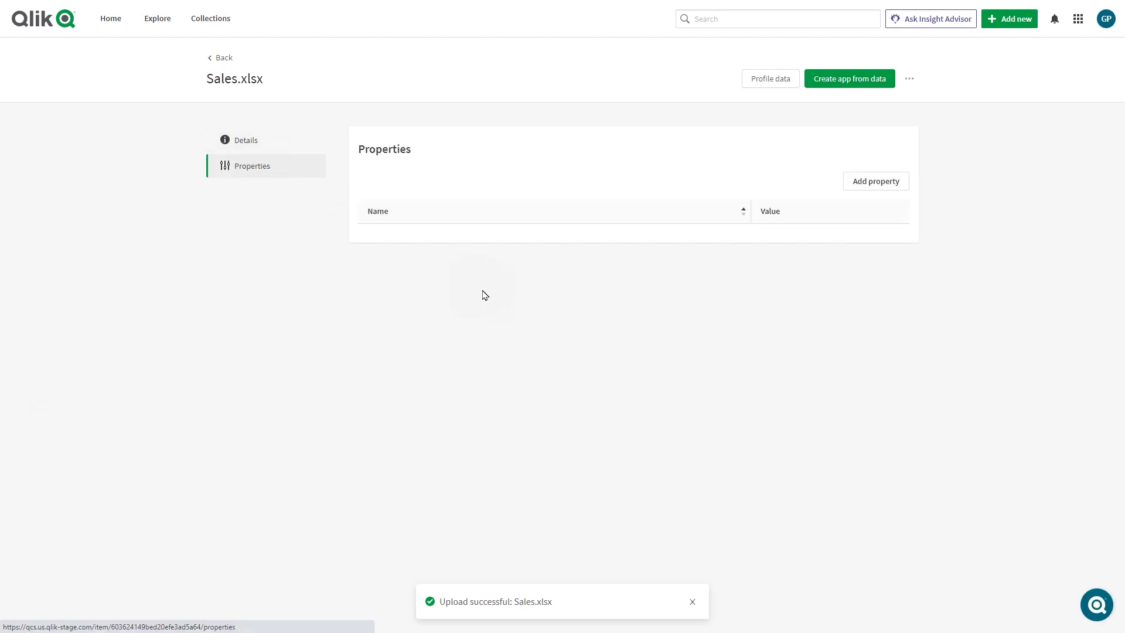
Add the GDPR property and the Sensitive information property set to No.
{"action": "left_click", "coordinate": [871, 184]}
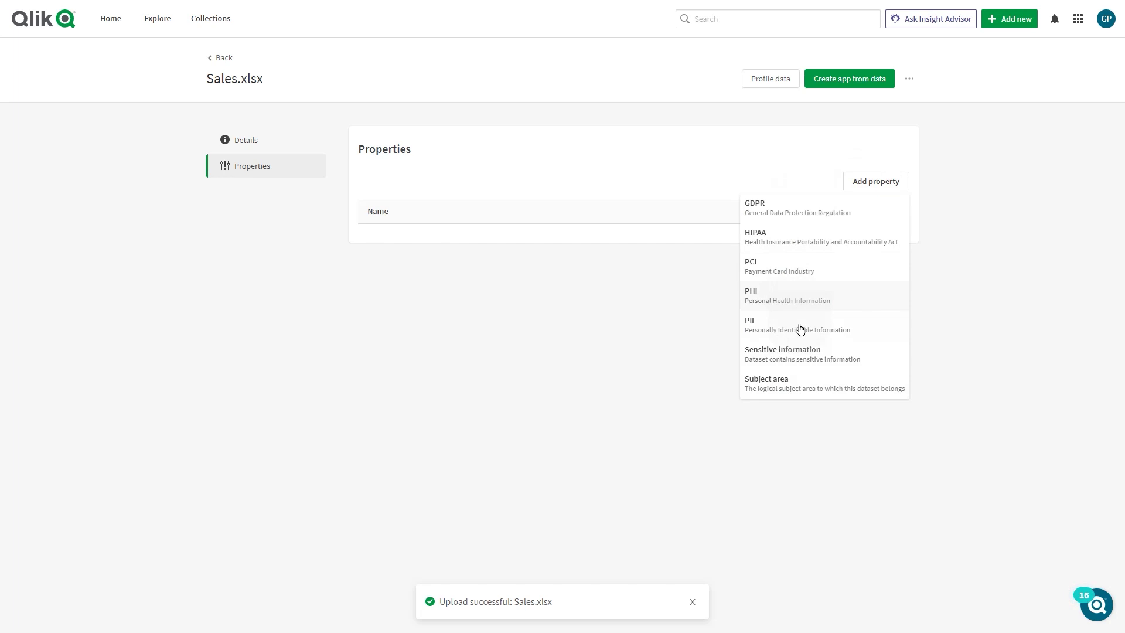
{"action": "left_click", "coordinate": [787, 212]}
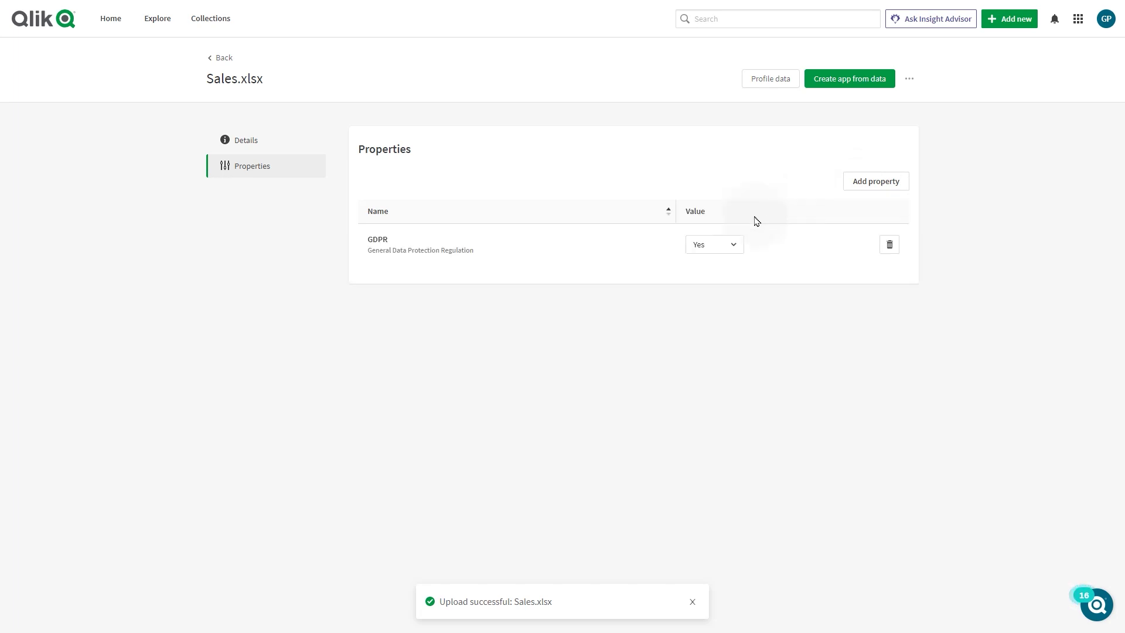
{"action": "left_click", "coordinate": [864, 189]}
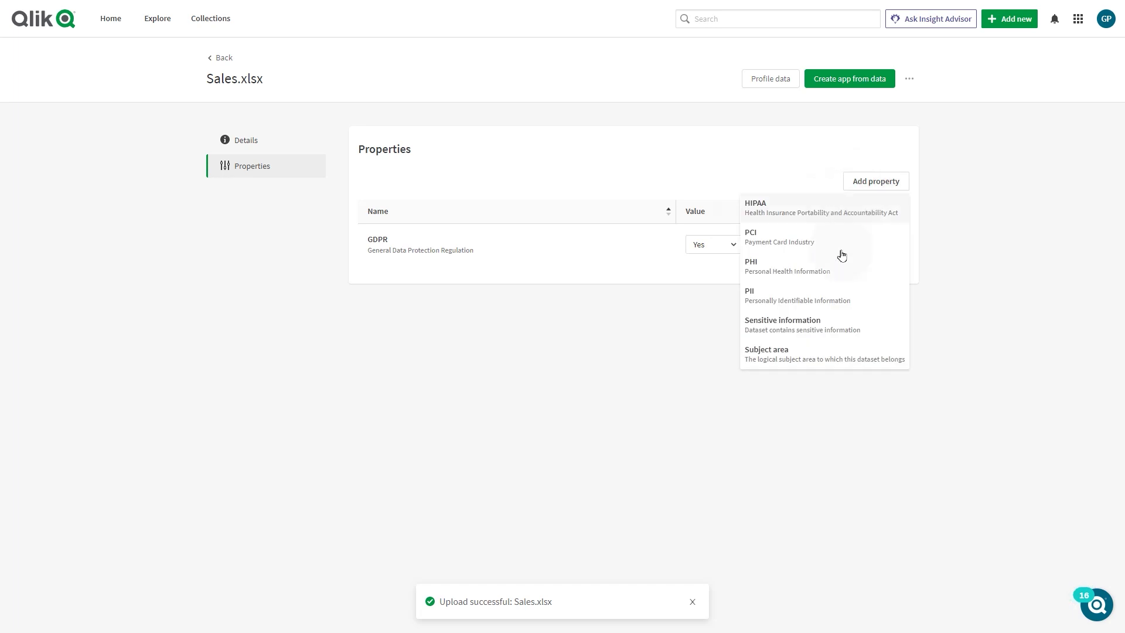
{"action": "left_click", "coordinate": [832, 325]}
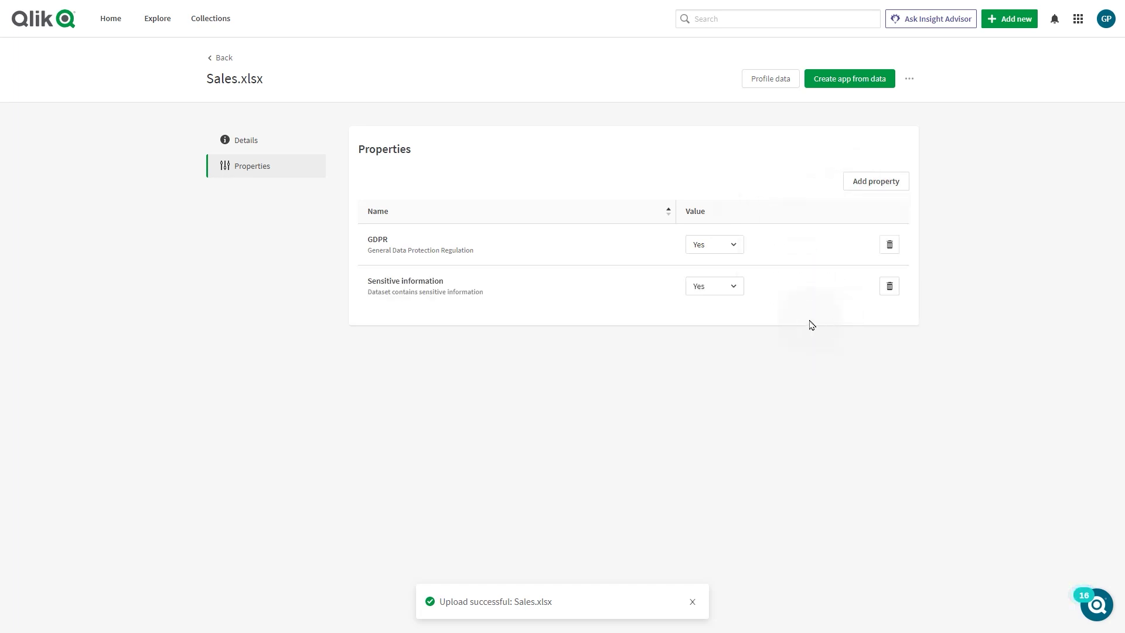
{"action": "left_click", "coordinate": [723, 293]}
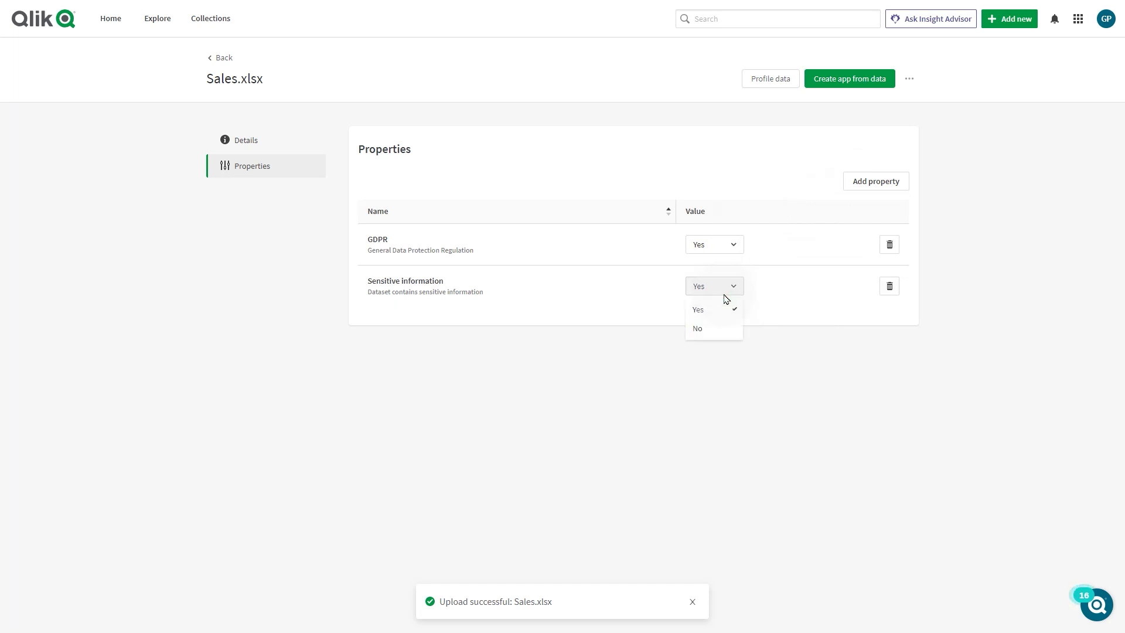
{"action": "left_click", "coordinate": [711, 328]}
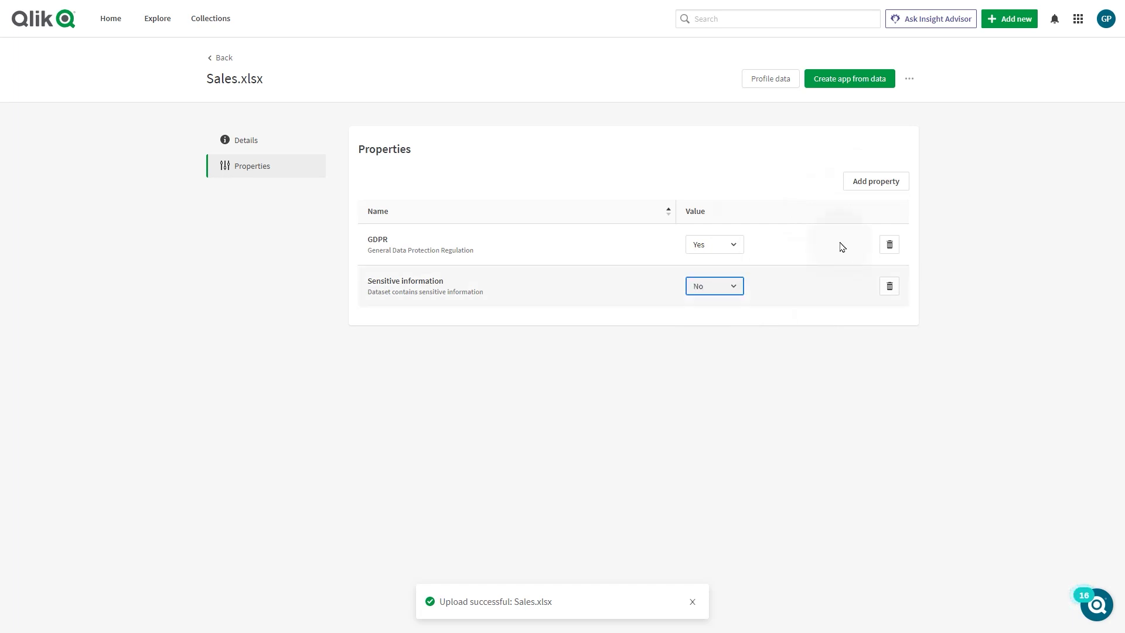
Add a Subject area property, then delete it and confirm the removal.
{"action": "left_click", "coordinate": [875, 187]}
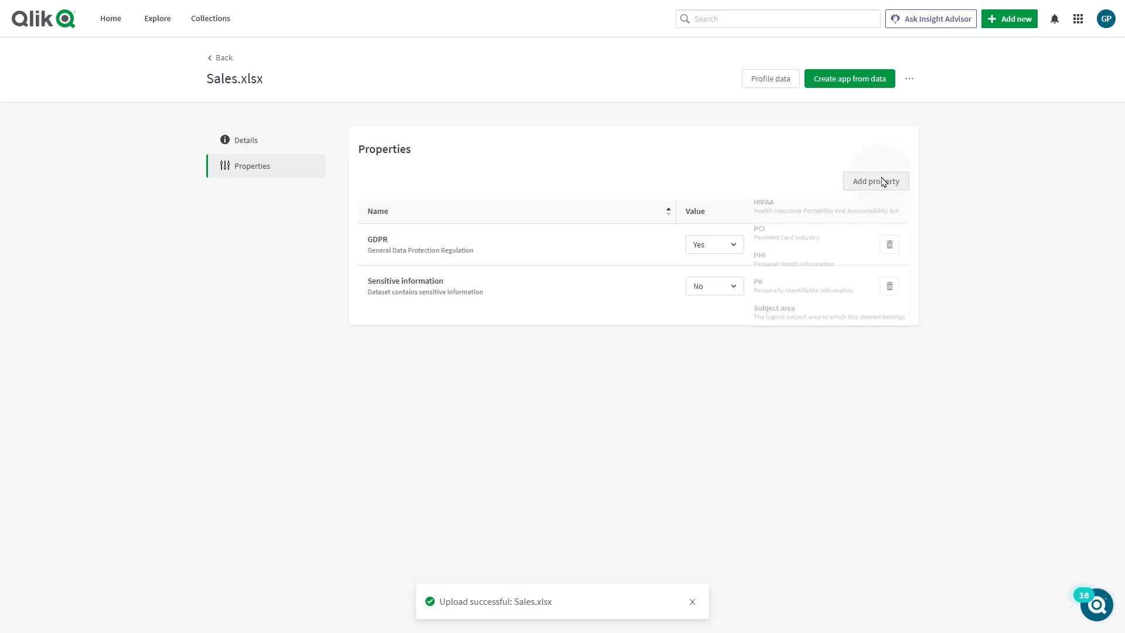
{"action": "left_click", "coordinate": [832, 323]}
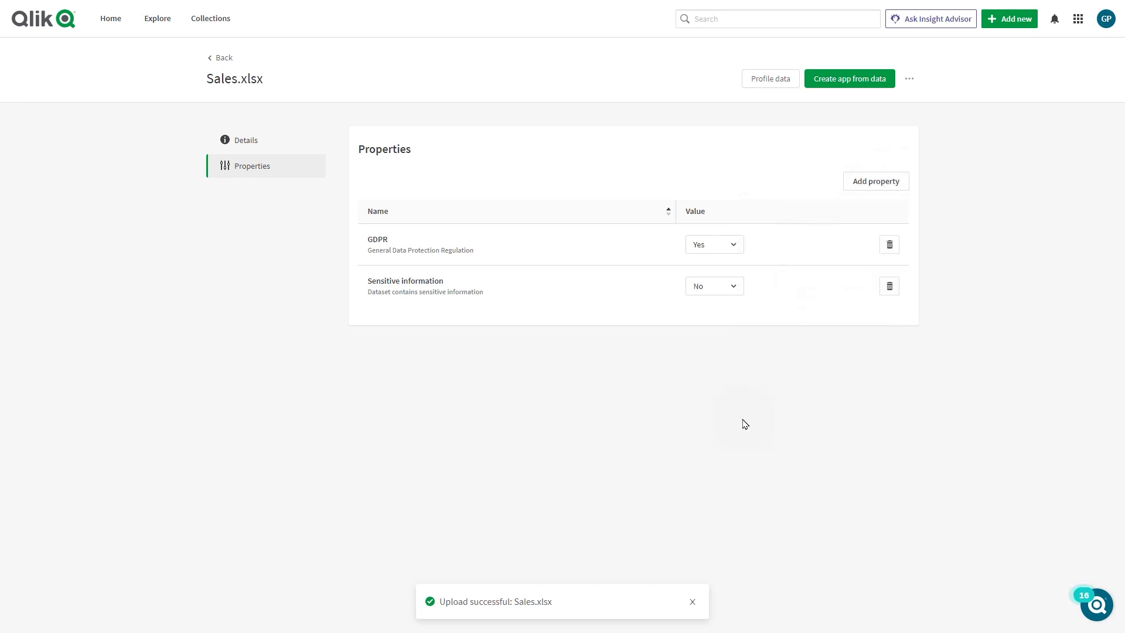
{"action": "left_click", "coordinate": [734, 326]}
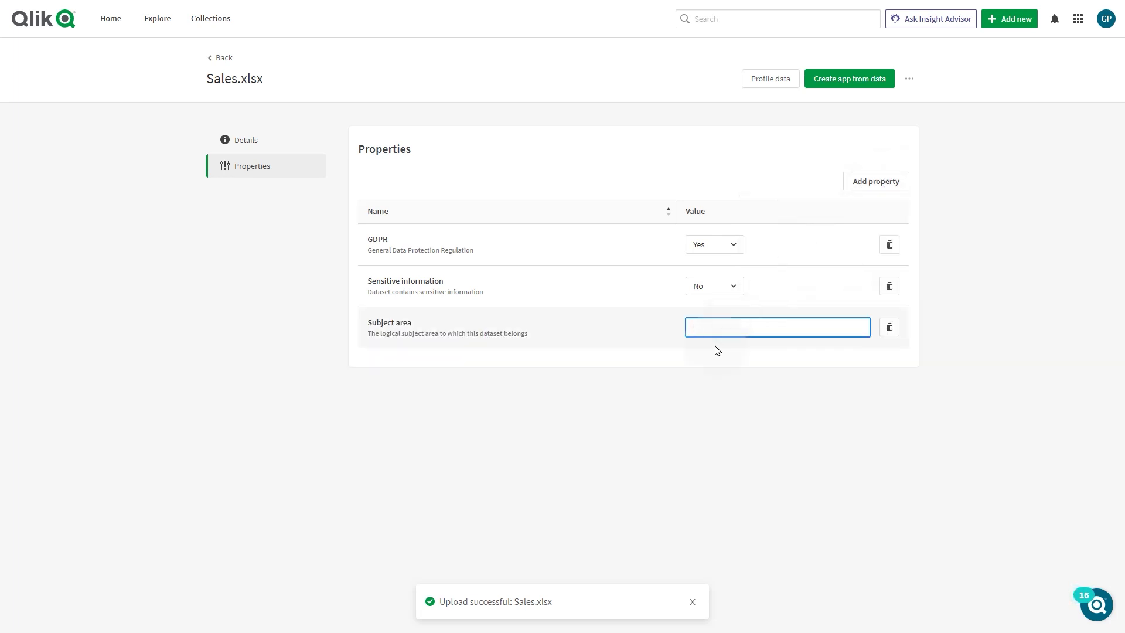
{"action": "left_click", "coordinate": [890, 328]}
{"action": "left_click", "coordinate": [470, 376]}
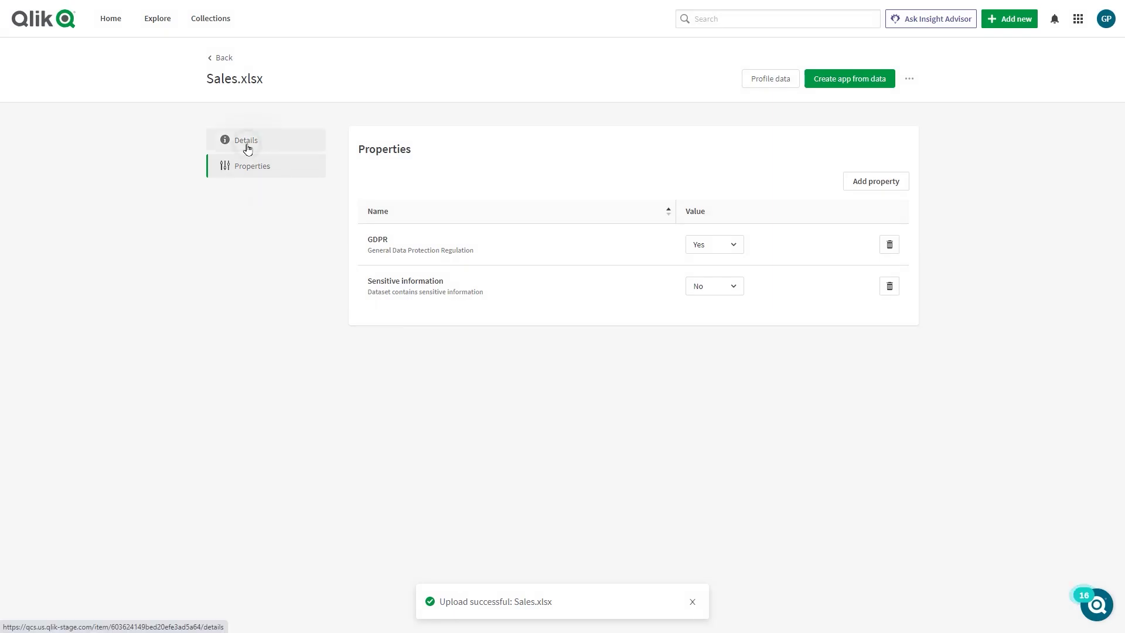
Show the Details section of the Sales.xlsx dataset page.
{"action": "left_click", "coordinate": [247, 144]}
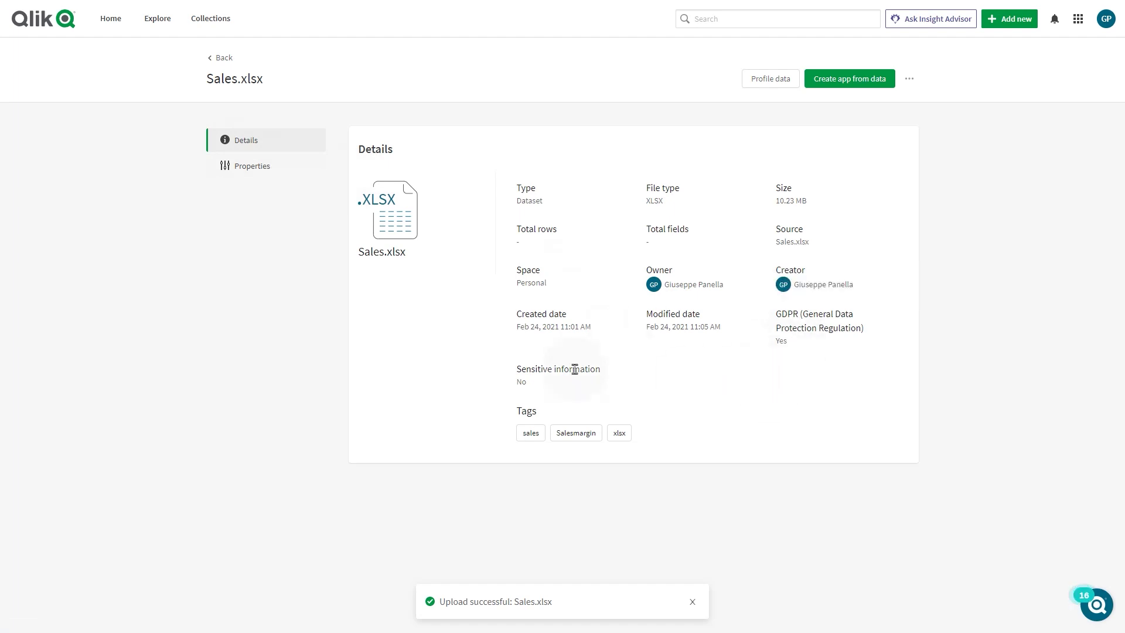
Profile the Sales.xlsx data and sort the profile table by Name and by Sum.
{"action": "left_click", "coordinate": [763, 78]}
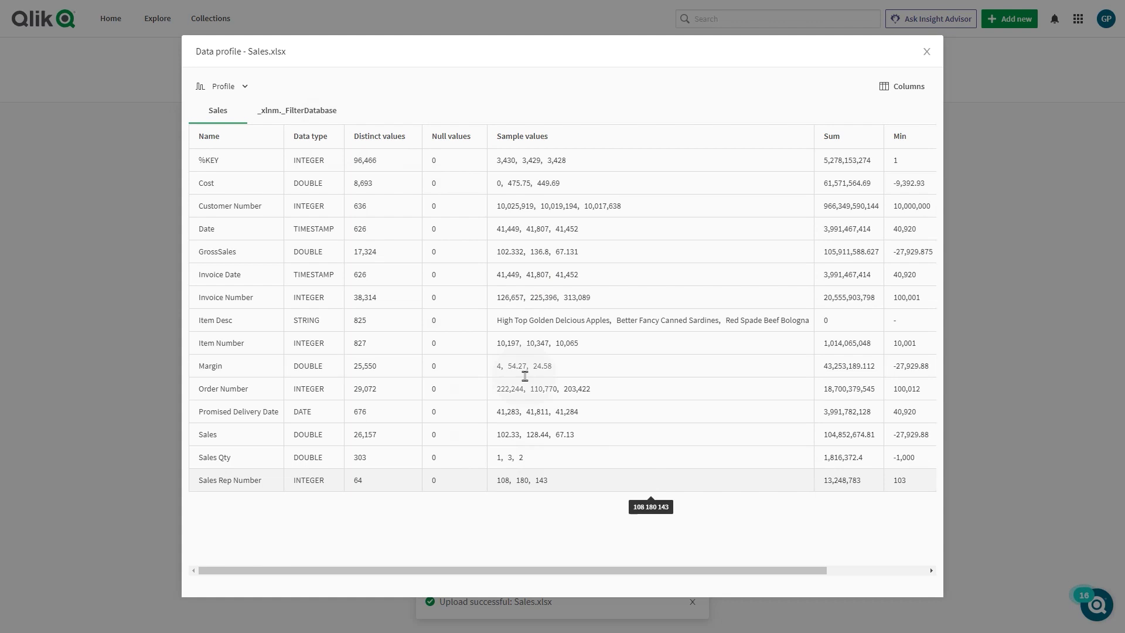
{"action": "left_click", "coordinate": [237, 137]}
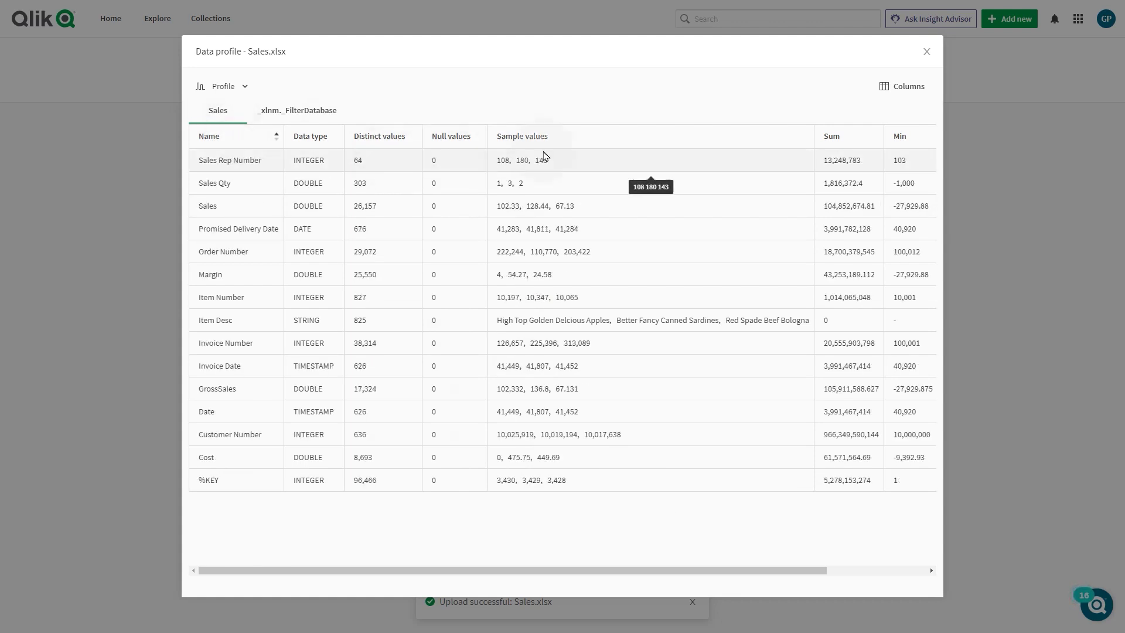
{"action": "left_click", "coordinate": [834, 139]}
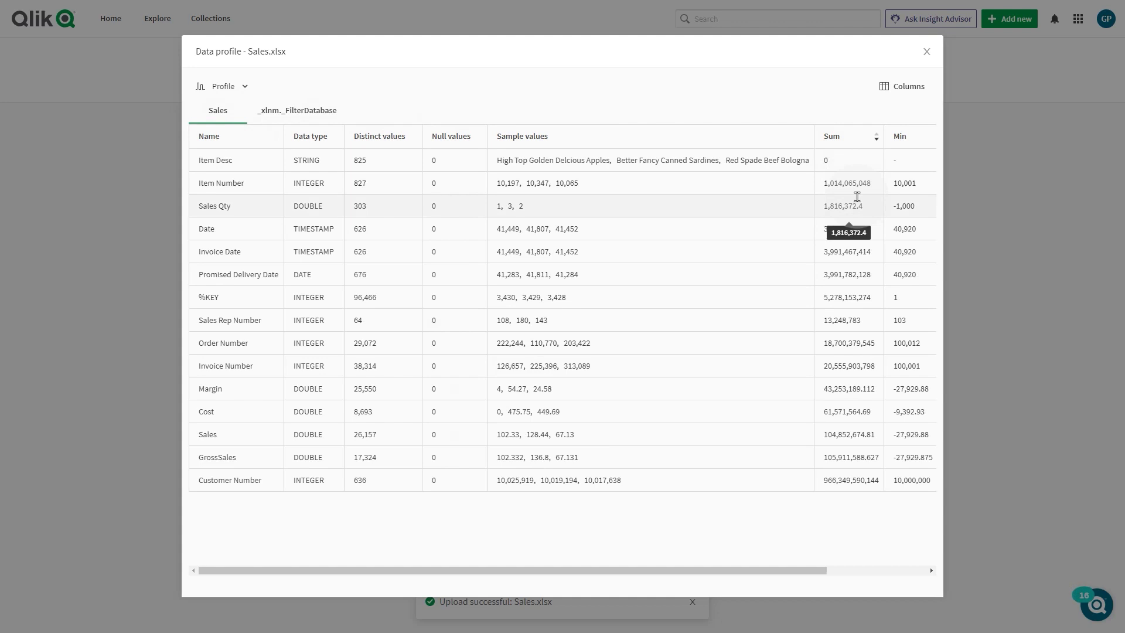
Show the Zero values, Empty strings and Standard deviation columns, then close the profile.
{"action": "left_click", "coordinate": [891, 92]}
{"action": "left_click_drag", "start_coordinate": [985, 224], "coordinate": [984, 283]}
{"action": "left_click", "coordinate": [883, 246]}
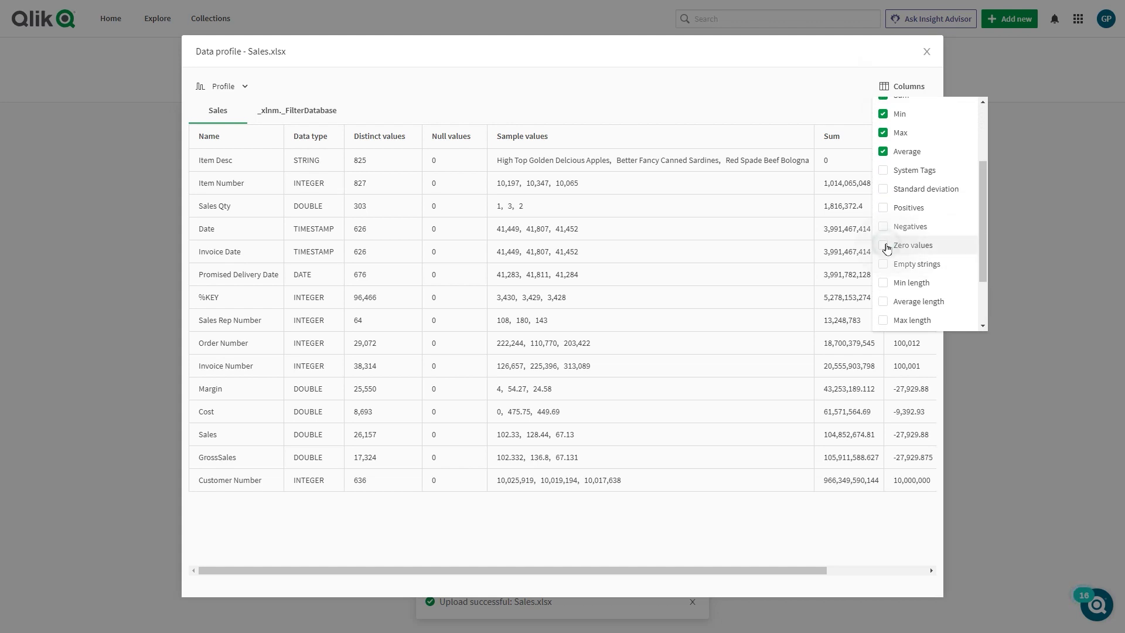
{"action": "left_click", "coordinate": [885, 266]}
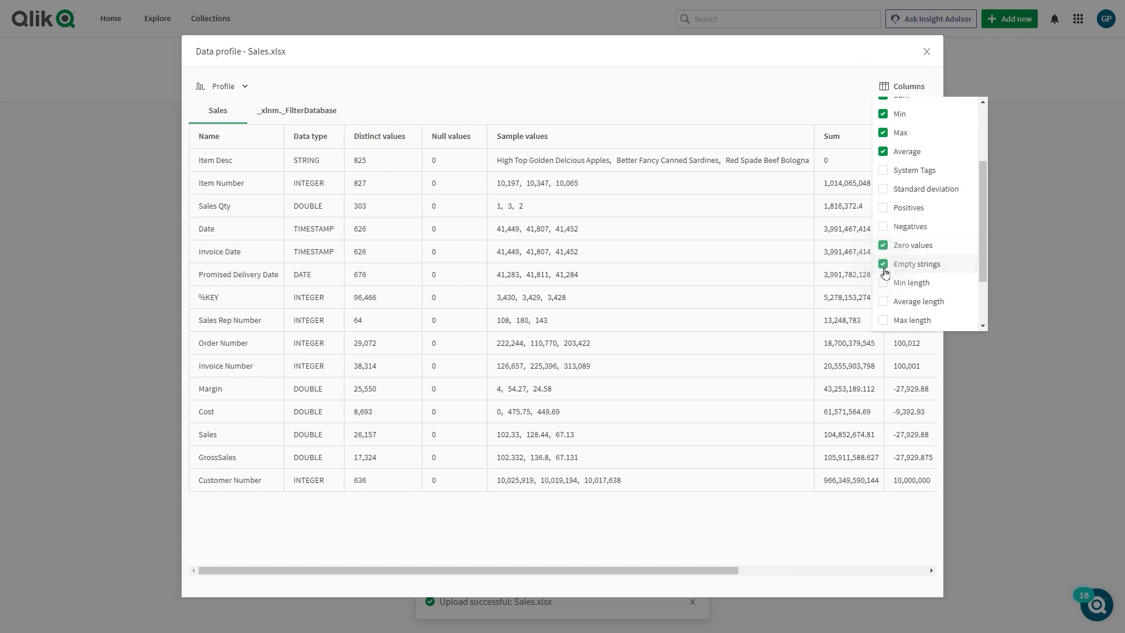
{"action": "left_click", "coordinate": [884, 190]}
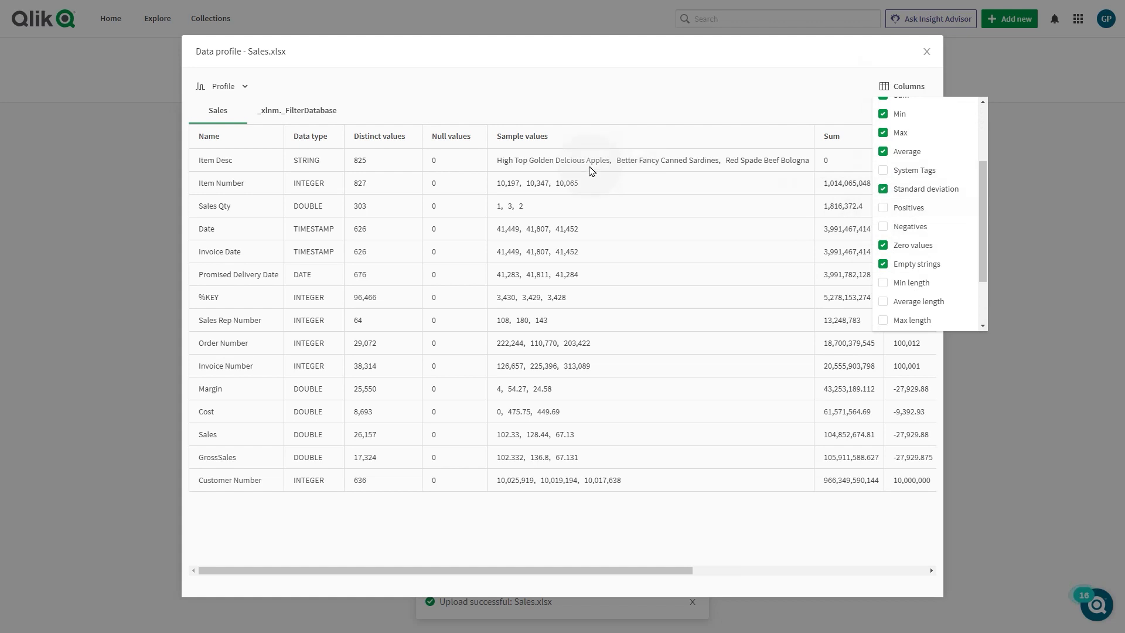
{"action": "left_click", "coordinate": [569, 114]}
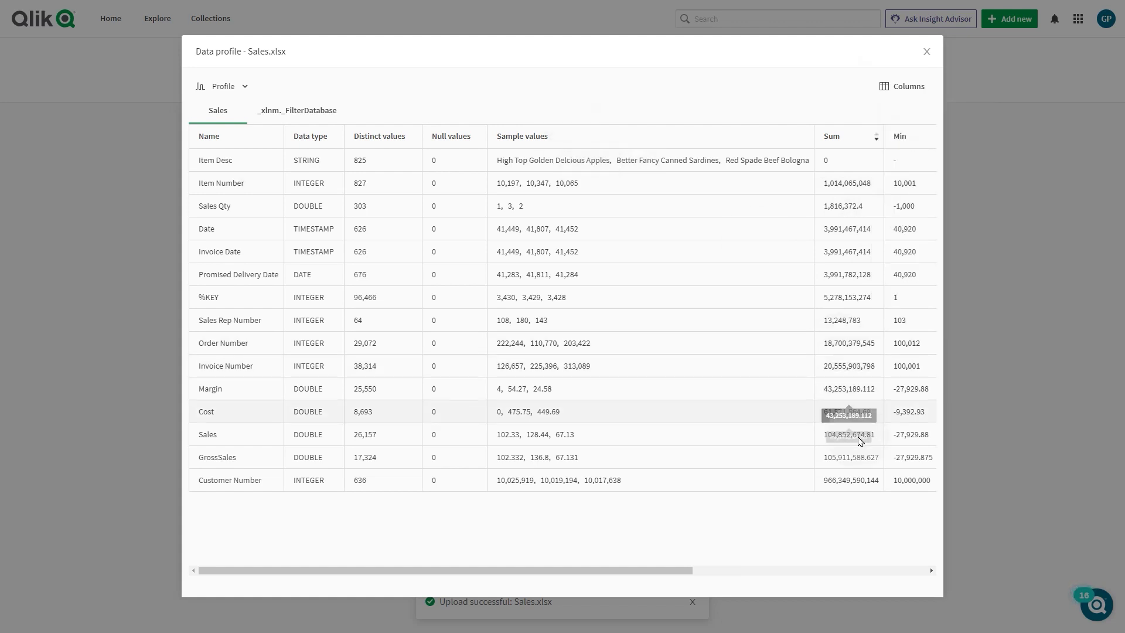
{"action": "left_click", "coordinate": [926, 51]}
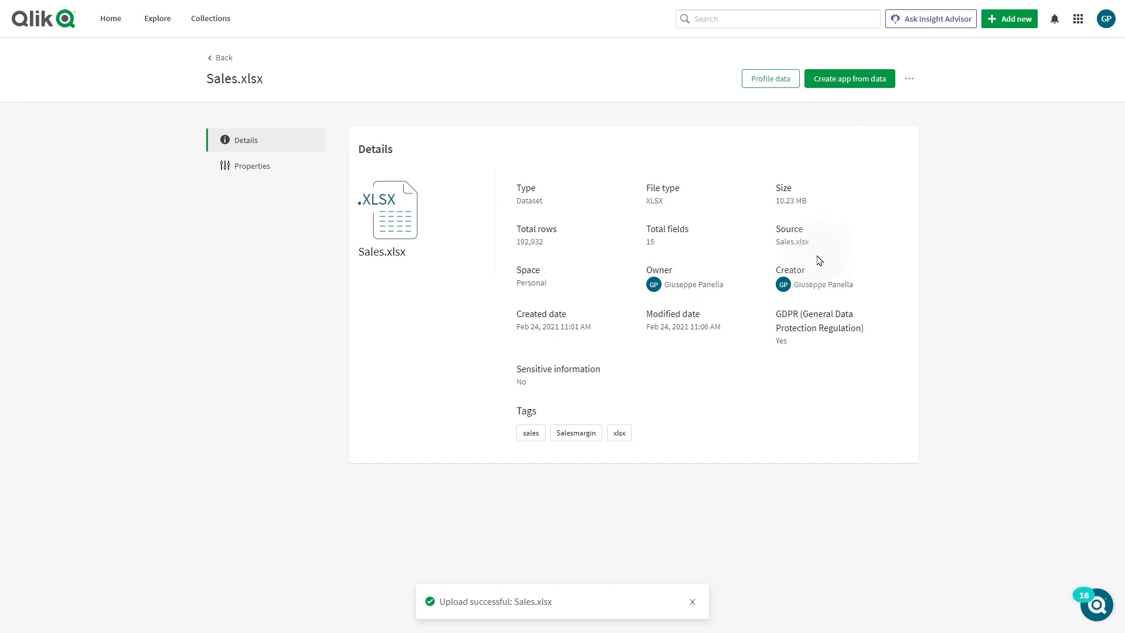
Create the app Sales 2021 from the Sales.xlsx data and open it.
{"action": "left_click", "coordinate": [852, 79]}
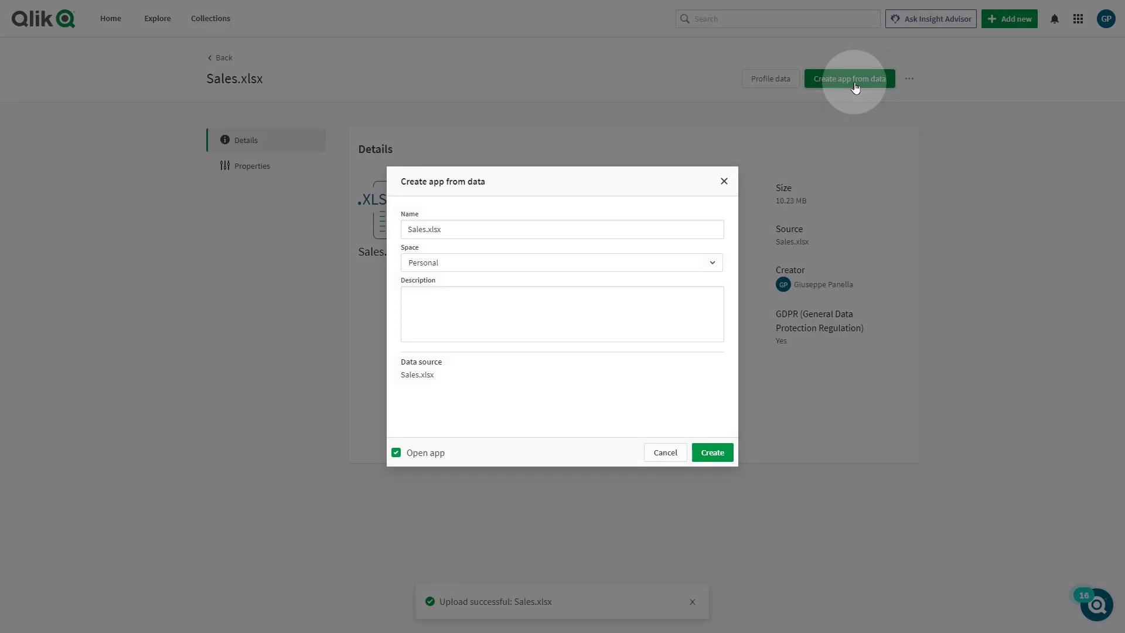
{"action": "left_click", "coordinate": [523, 229]}
{"action": "key", "text": "BackSpace"}
{"action": "key", "text": "BackSpace"}
{"action": "key", "text": "BackSpace"}
{"action": "type", "text": "2021"}
{"action": "key", "text": "Tab"}
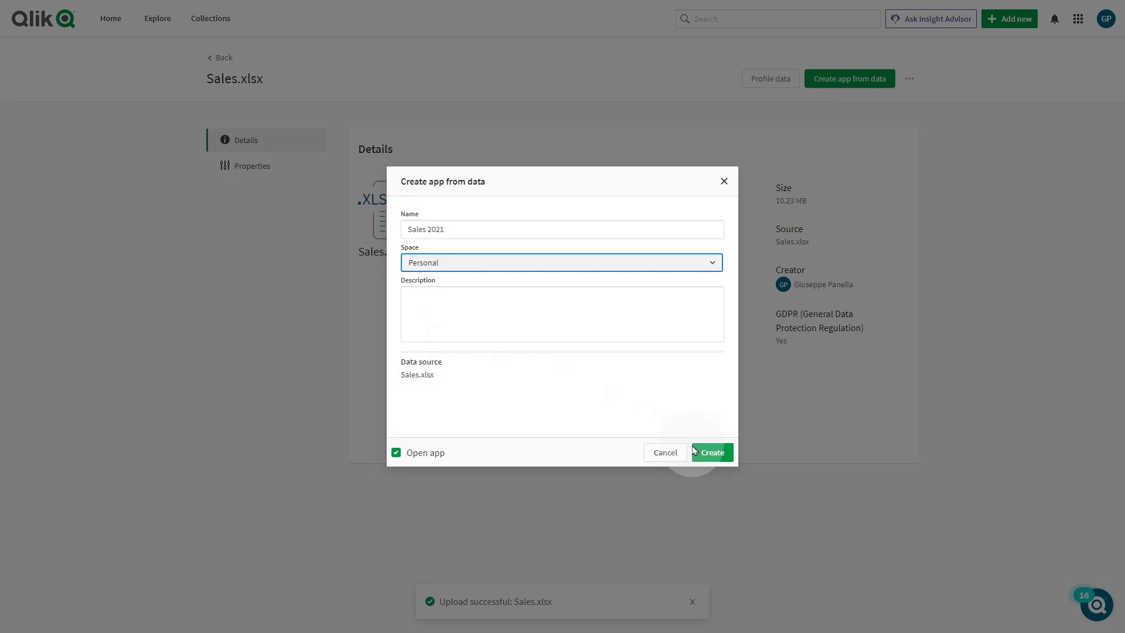
{"action": "left_click", "coordinate": [713, 454]}
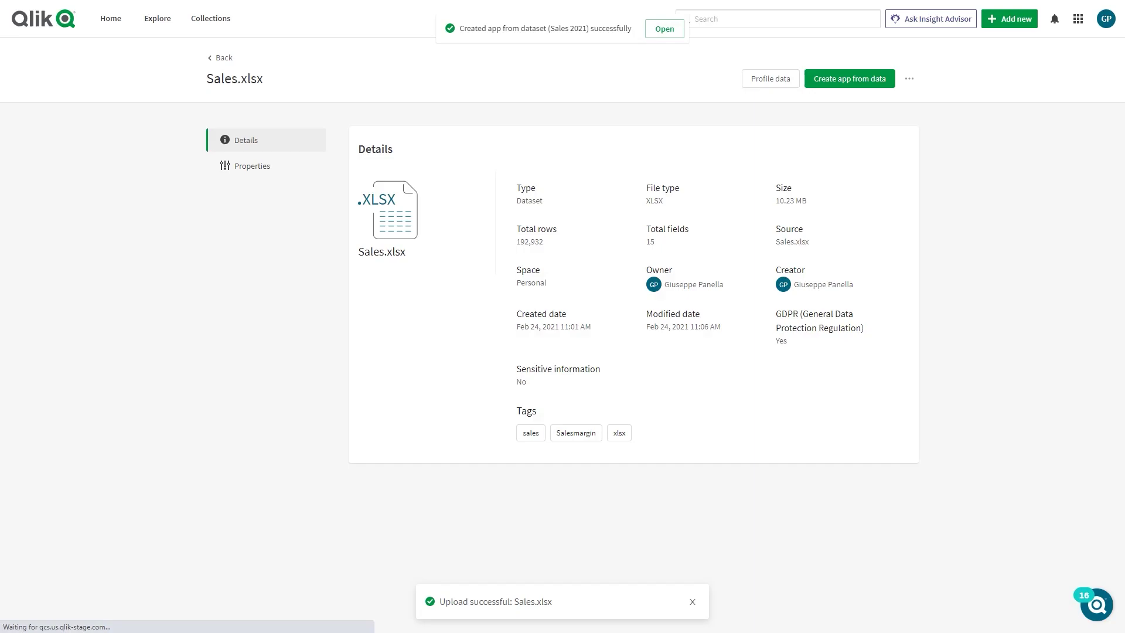
{"action": "left_click", "coordinate": [666, 30]}
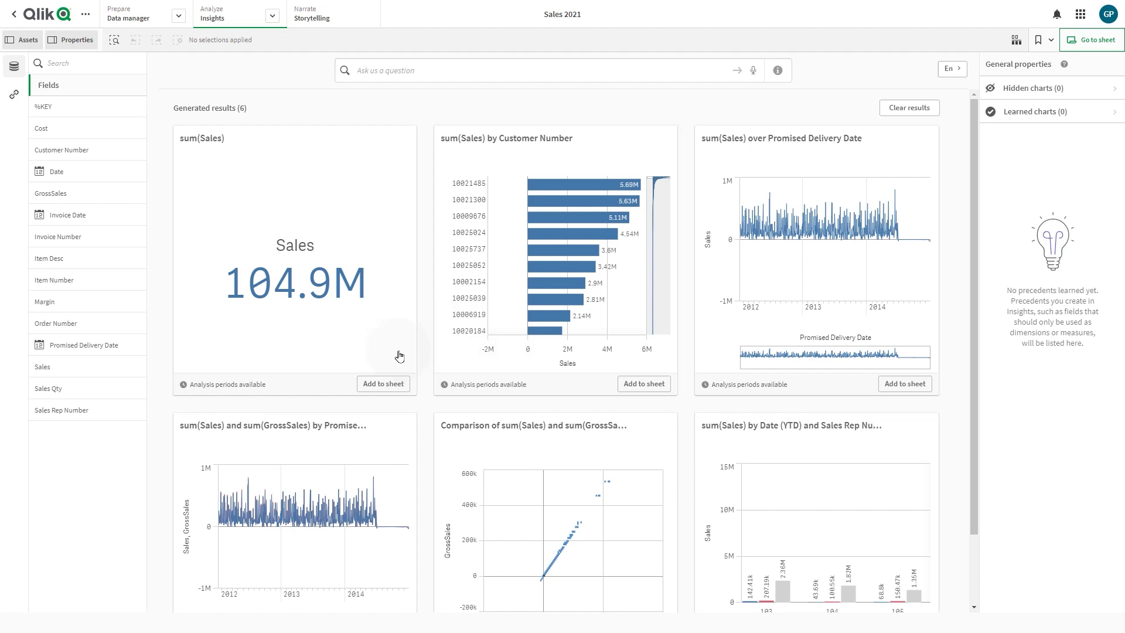
Add the sum(Sales) by Customer Number insight chart to My new sheet and open that sheet.
{"action": "left_click", "coordinate": [404, 387]}
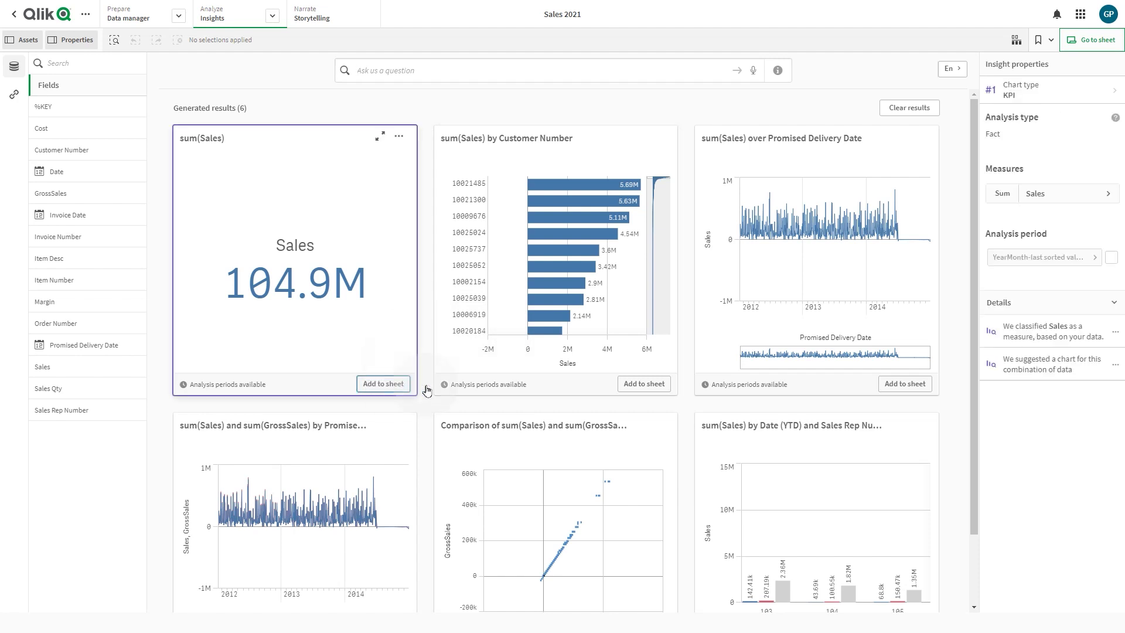
{"action": "left_click", "coordinate": [644, 387]}
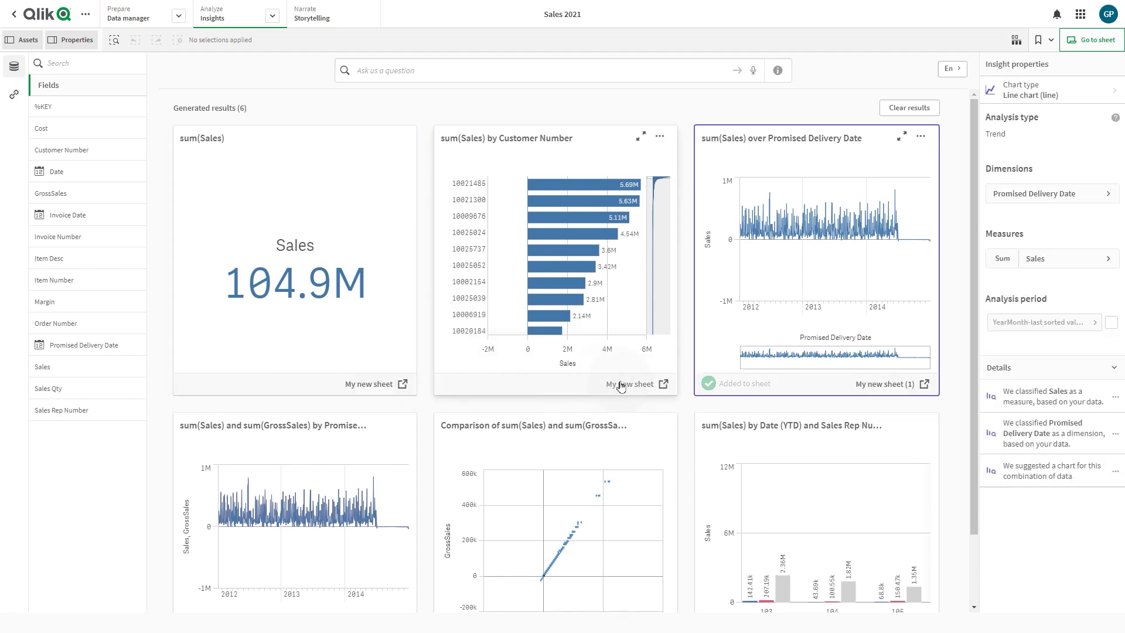
{"action": "left_click", "coordinate": [624, 384]}
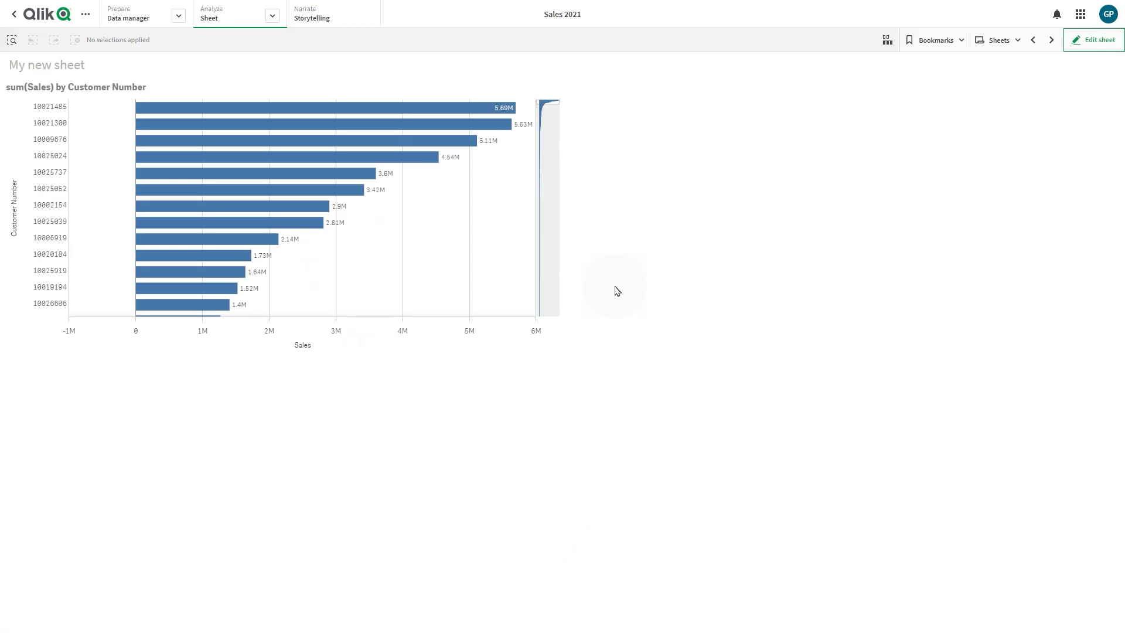